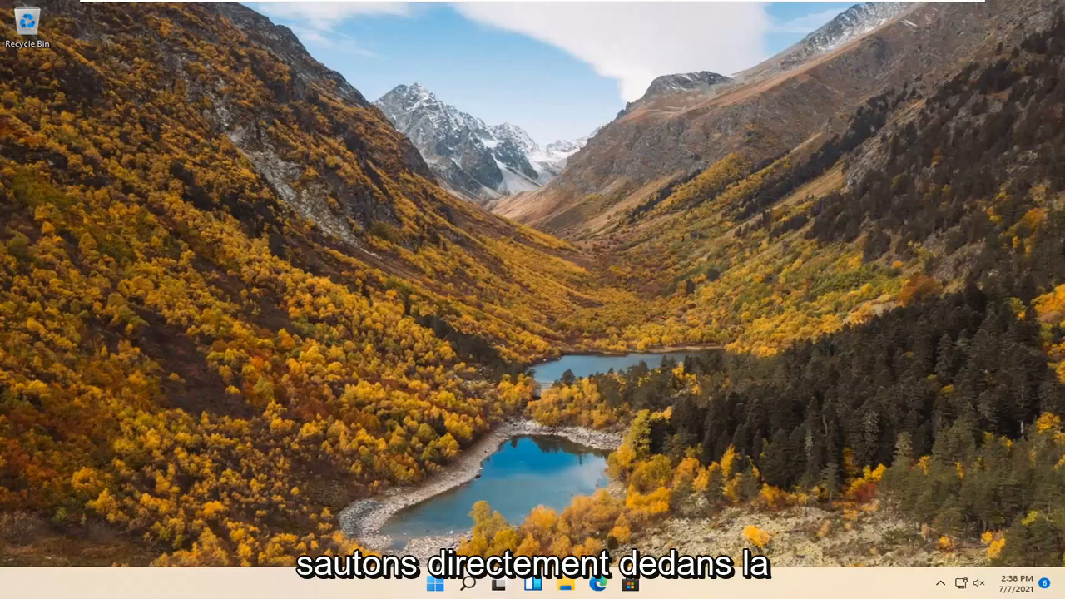
Step: Launch Command Prompt as administrator from search for 'cmd', approving the UAC prompt
left_click(468, 583)
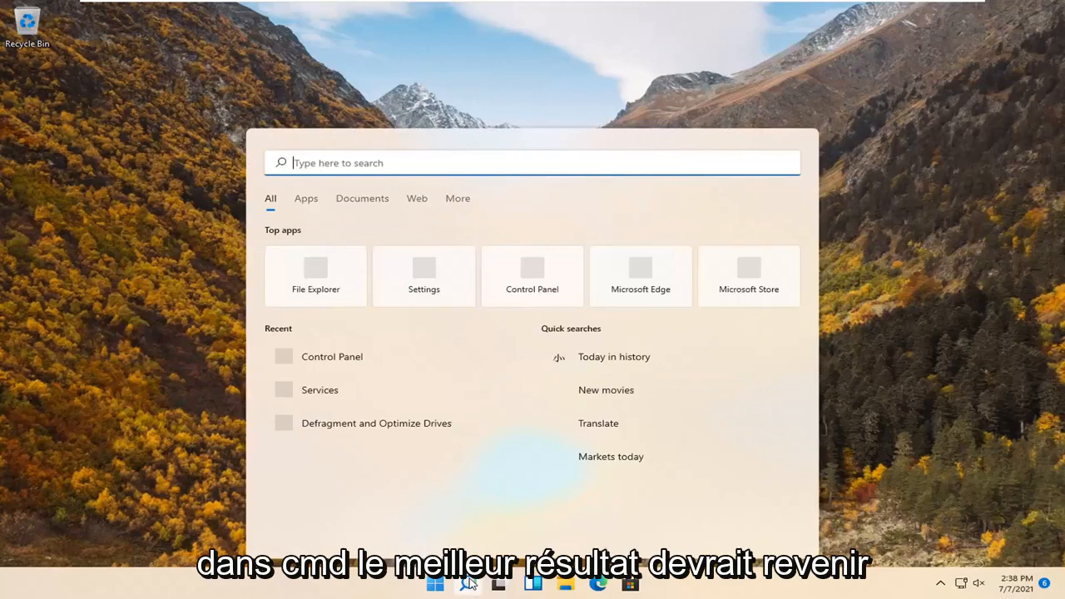
type("cmd")
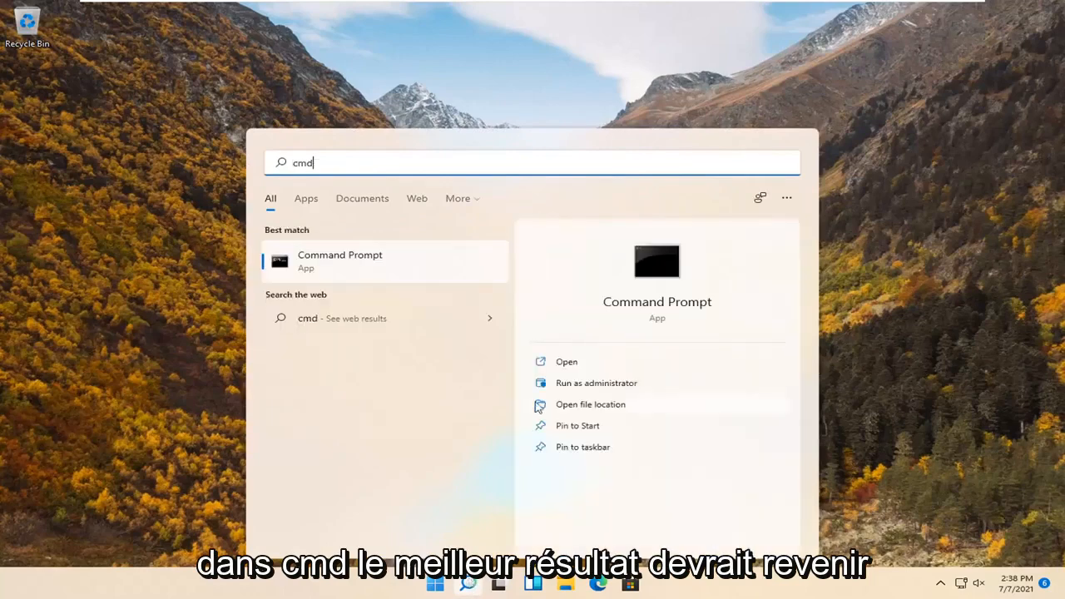
right_click(382, 267)
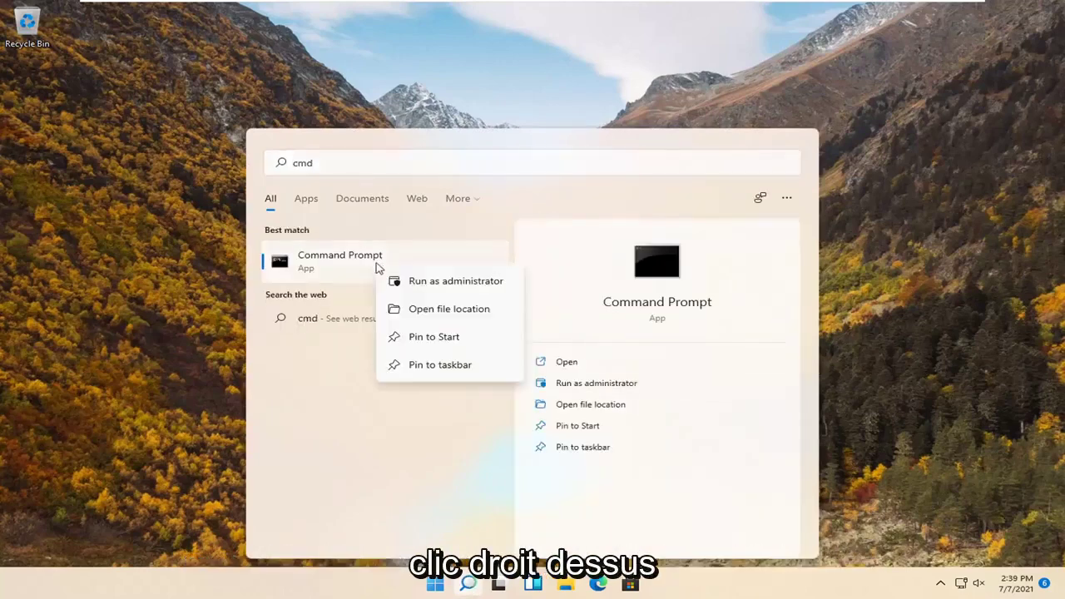
left_click(436, 284)
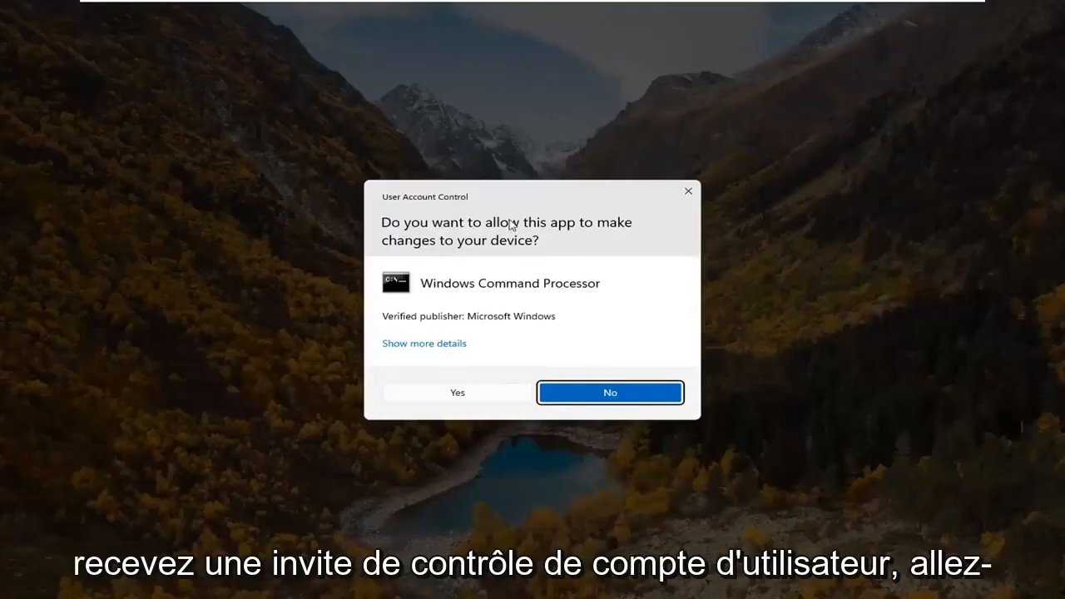
left_click(448, 396)
type("i")
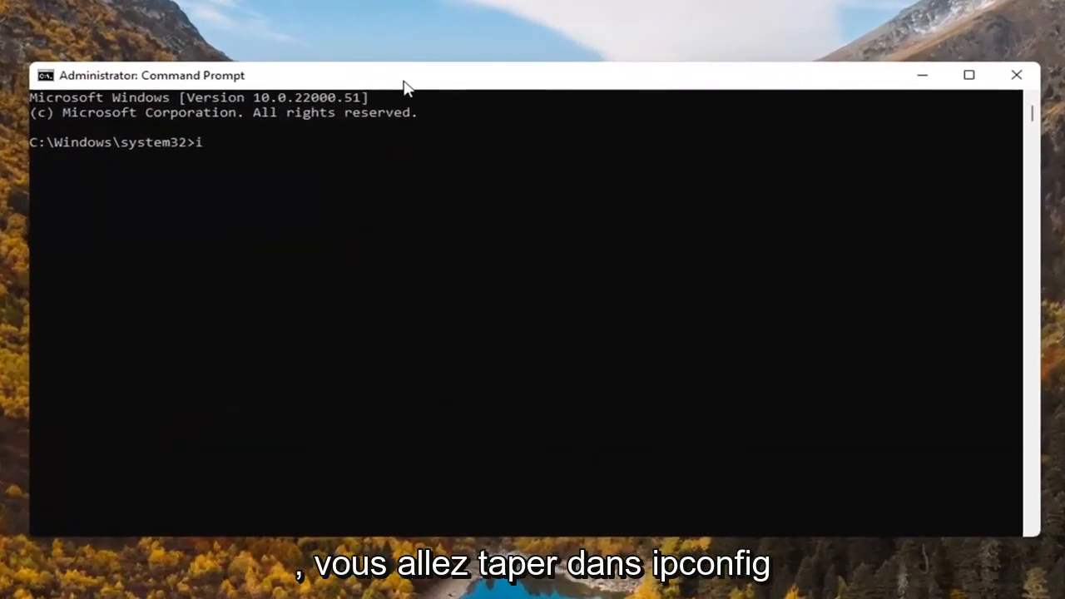
type("pconfig")
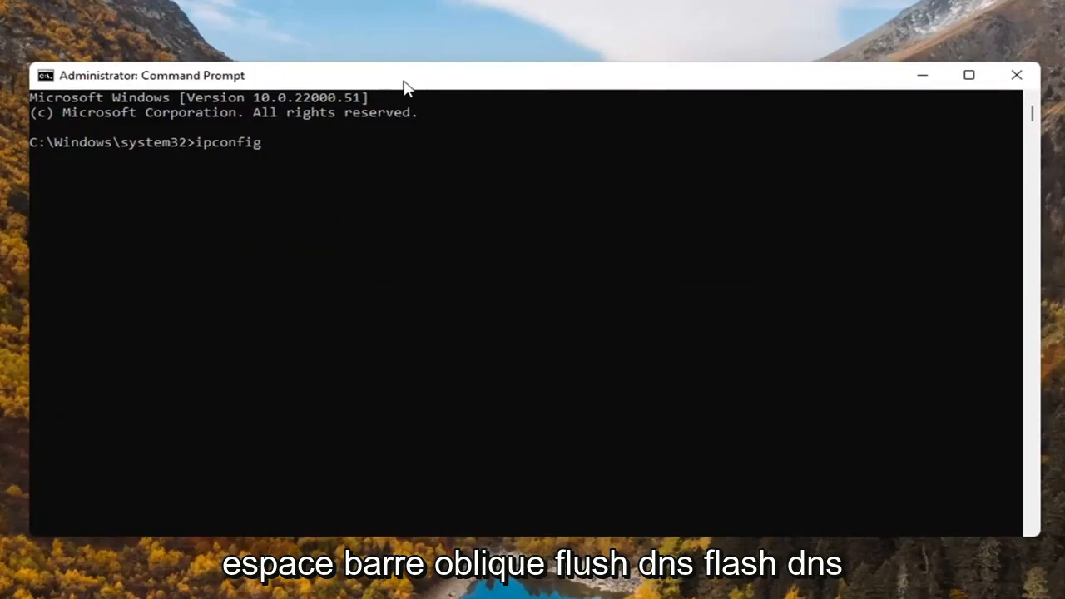
type(" /flushdns")
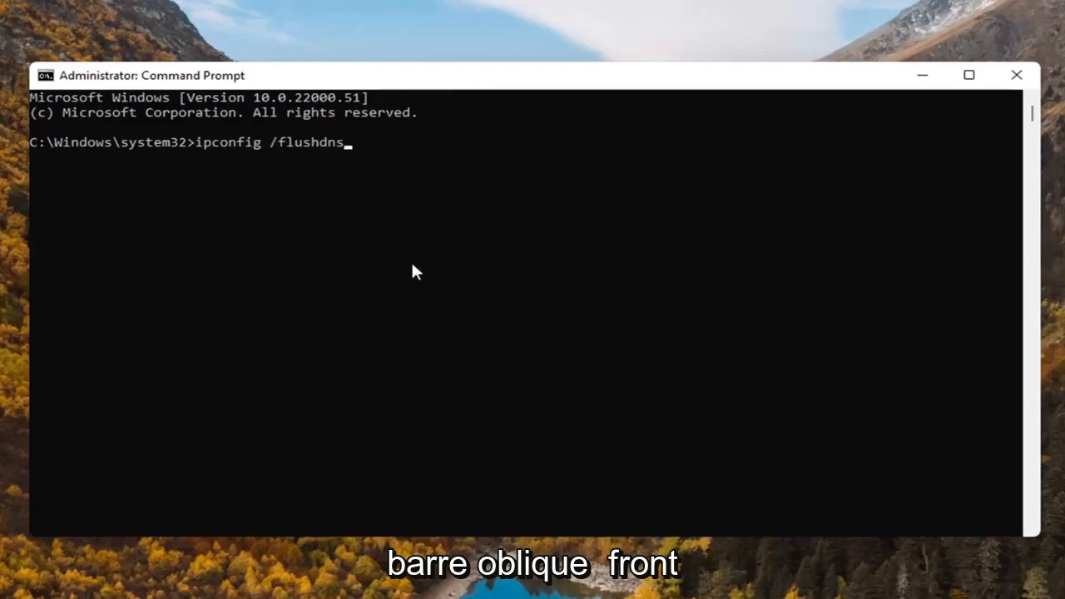
Step: Run ipconfig /flushdns to clear the DNS resolver cache
key("Return")
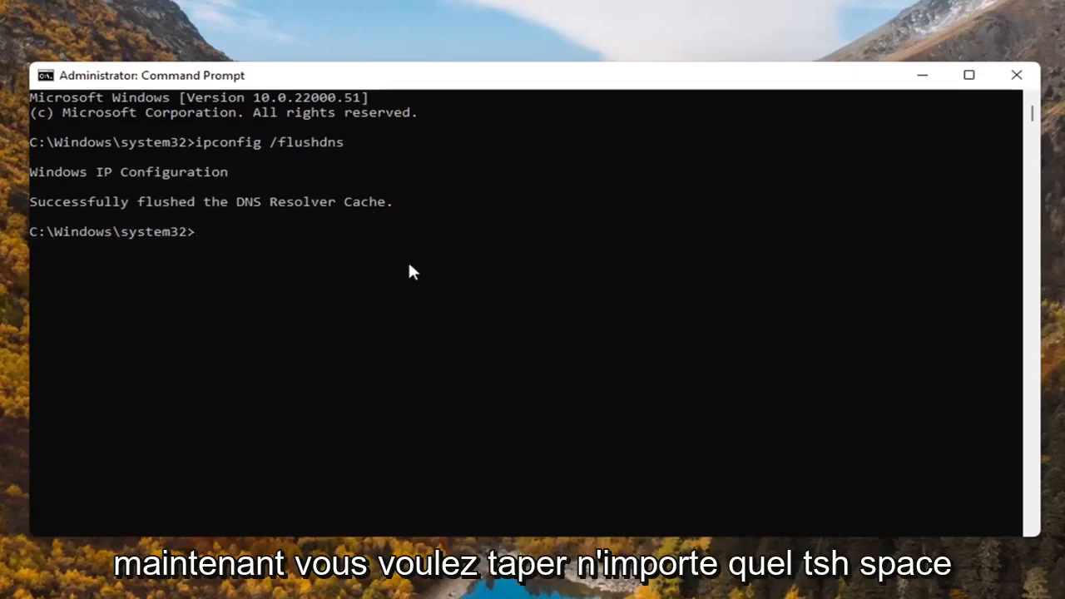
type("netsh")
type(" winsock ")
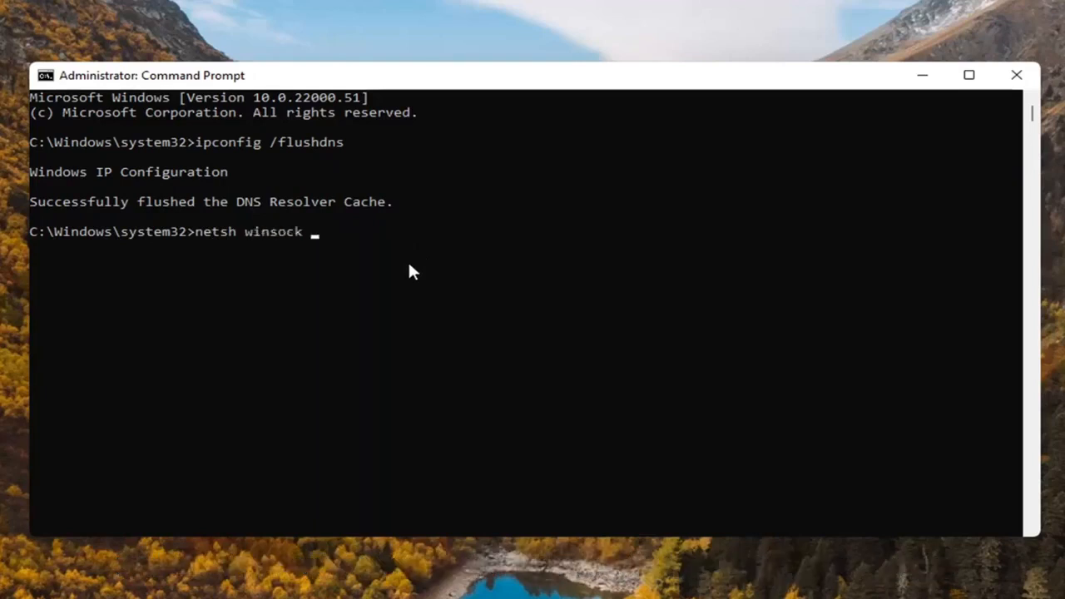
type("r")
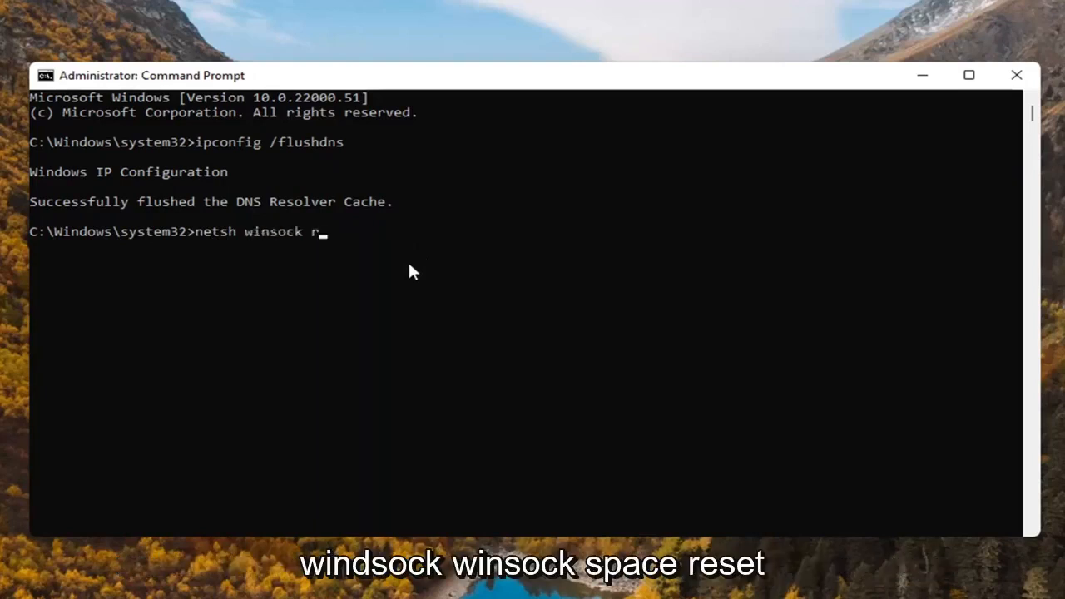
type("eset")
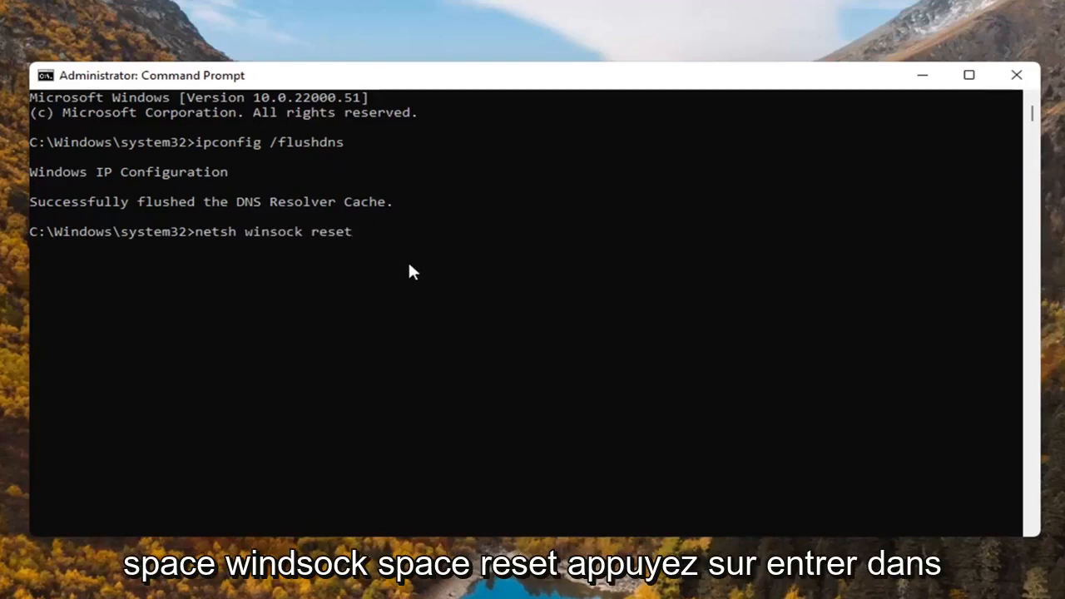
Step: Run netsh winsock reset to reset the Winsock Catalog
key("Return")
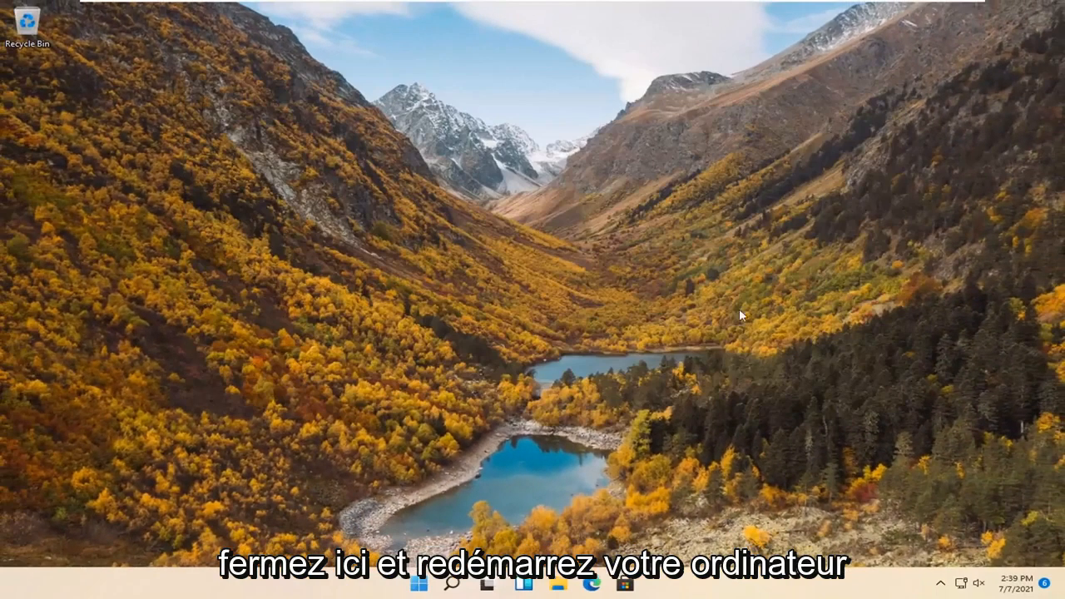
Step: Restart the computer from the Start button's quick-link menu
right_click(441, 587)
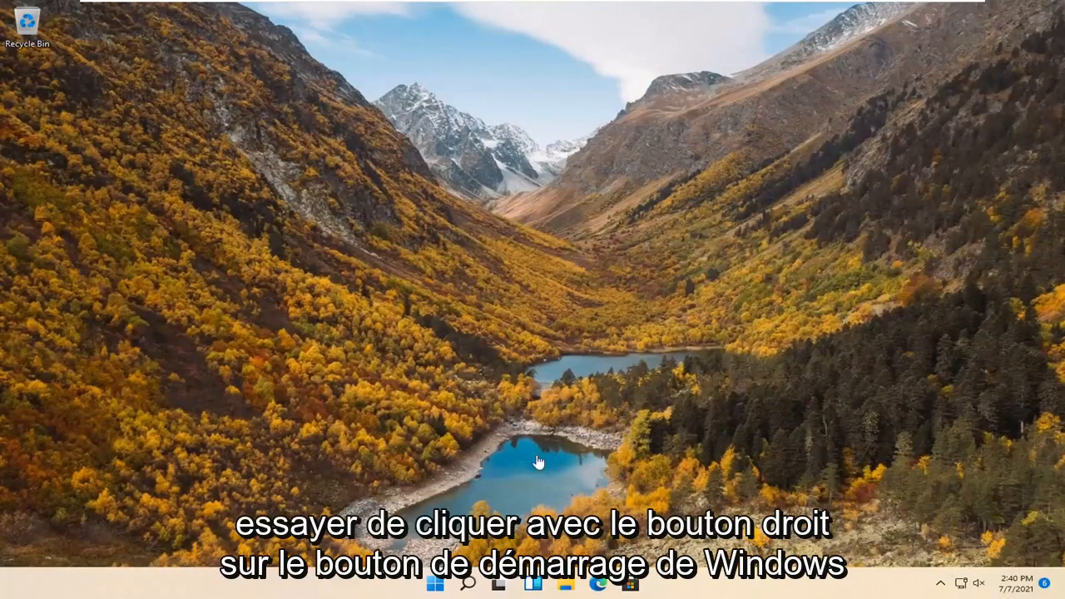
Step: Reach the Network & internet page of Settings via the Start quick-link menu
right_click(435, 588)
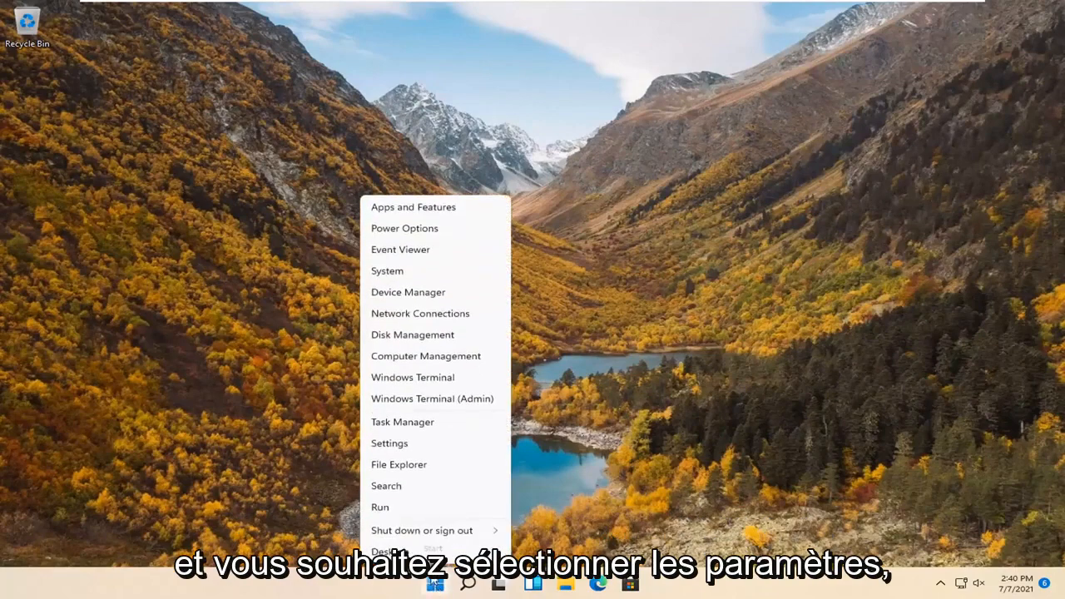
left_click(389, 444)
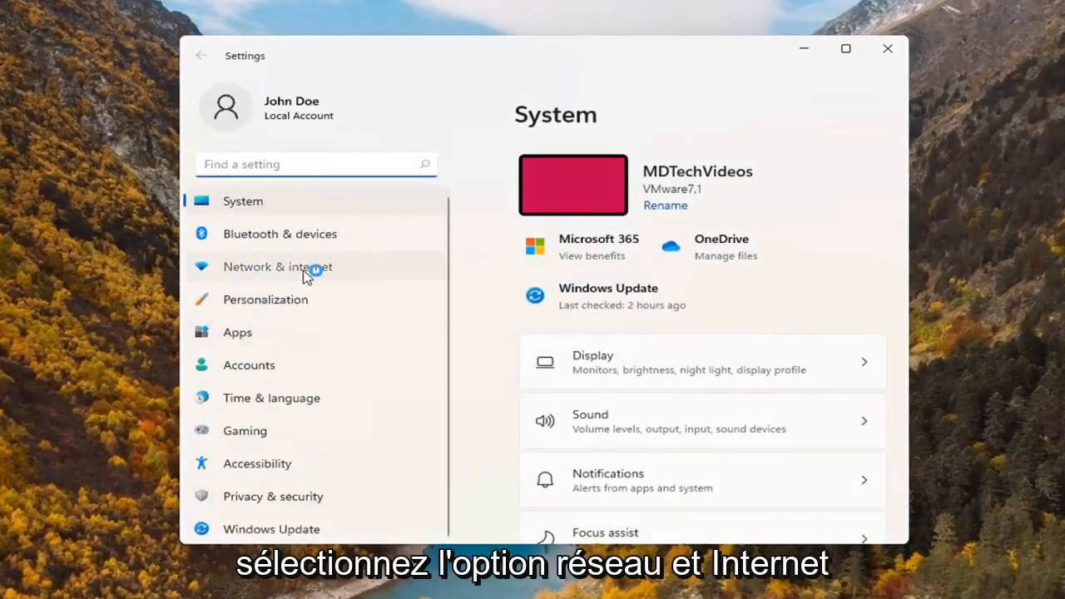
left_click(306, 276)
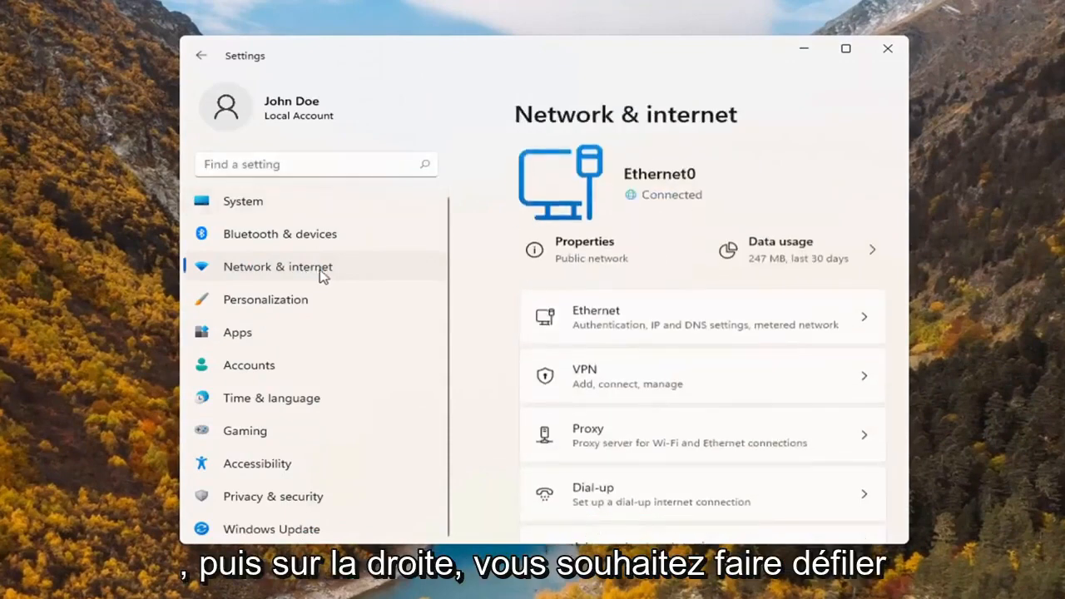
scroll(745, 367, "down", 3)
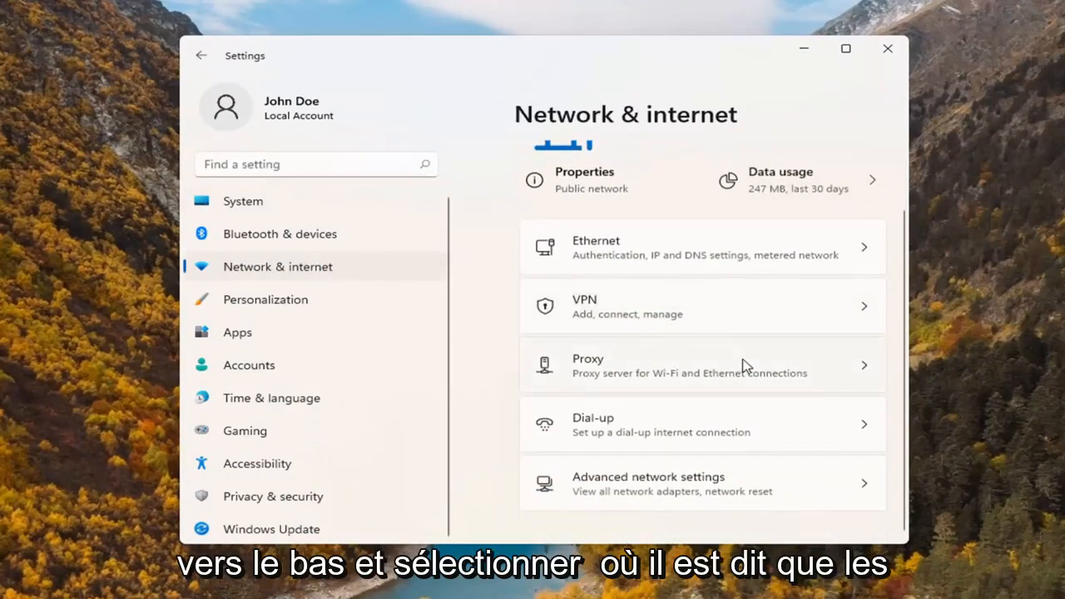
scroll(745, 366, "up", 2)
scroll(746, 366, "down", 2)
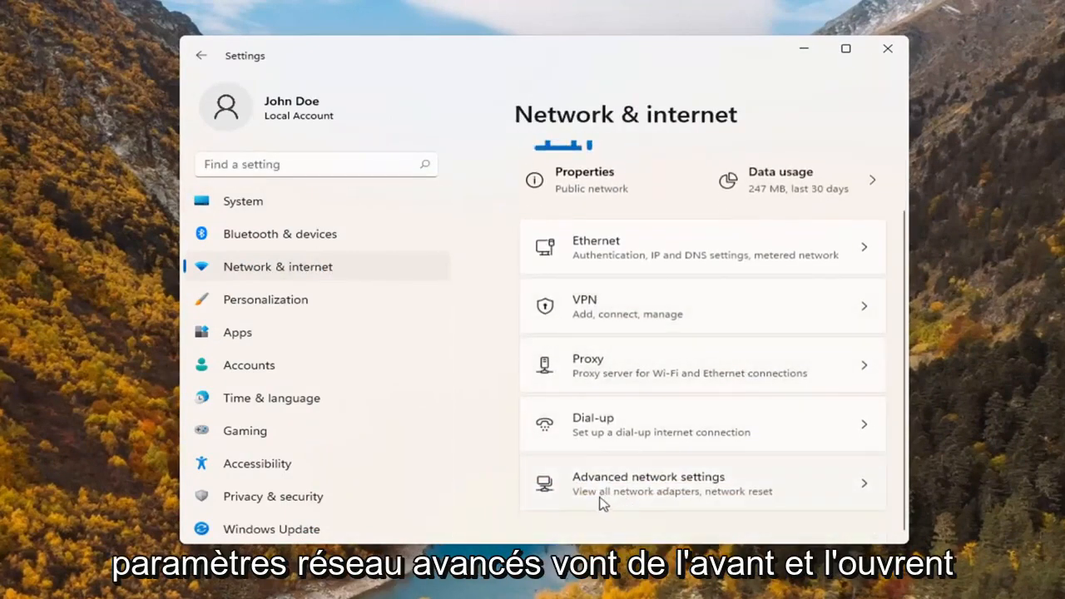
Step: Go through Advanced network settings to the Network reset page
left_click(695, 492)
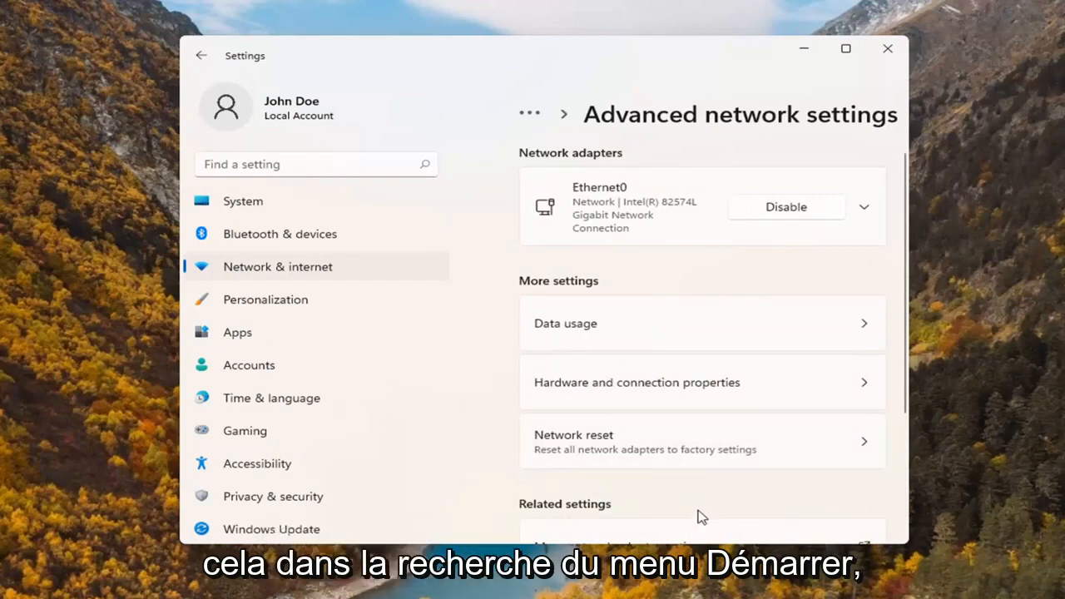
left_click(603, 454)
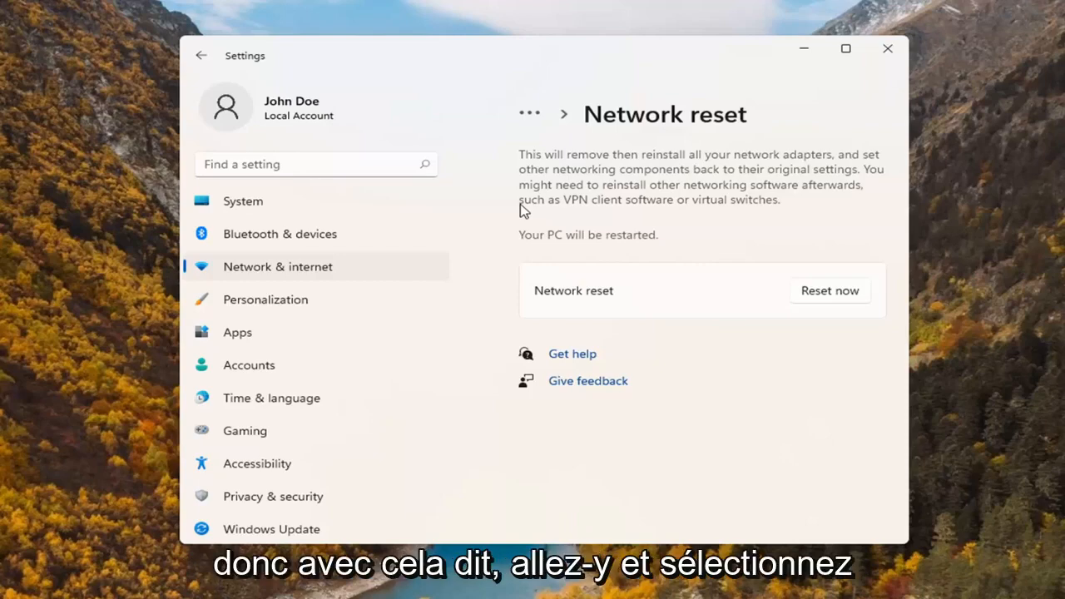
Step: Reset all network adapters with Reset now, confirm Yes, and dismiss the sign-out notice
left_click(831, 300)
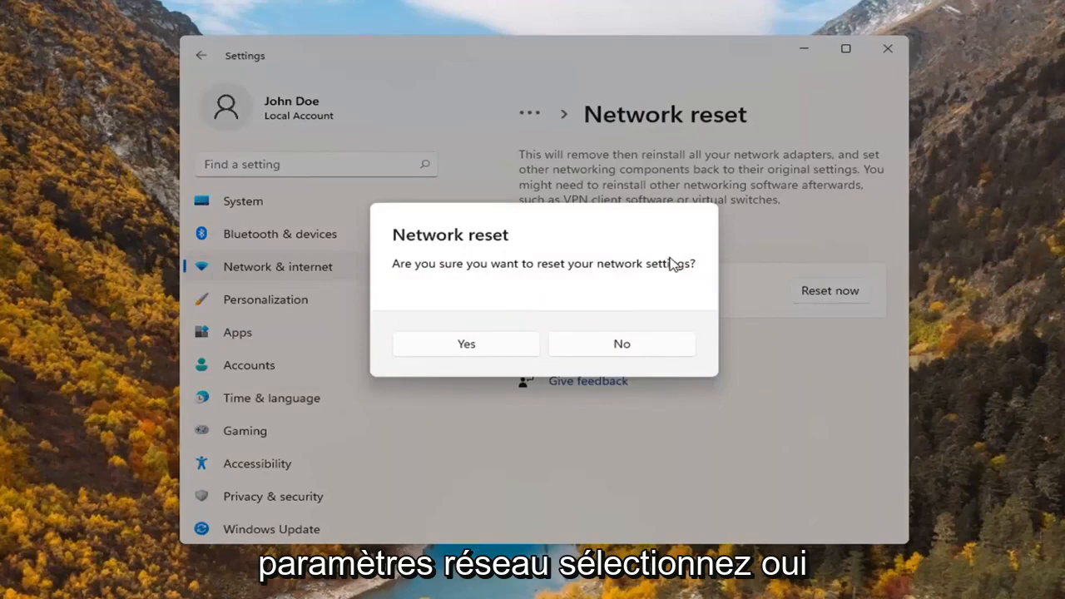
left_click(466, 344)
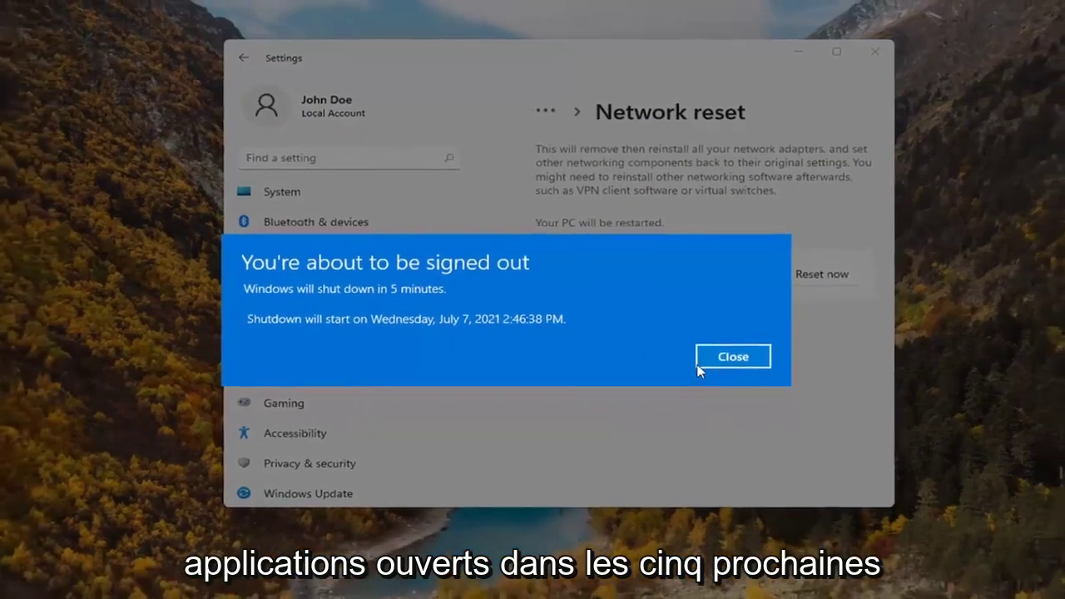
left_click(733, 356)
Step: Close Settings and bring up the Start quick-link power options to restart
left_click(876, 52)
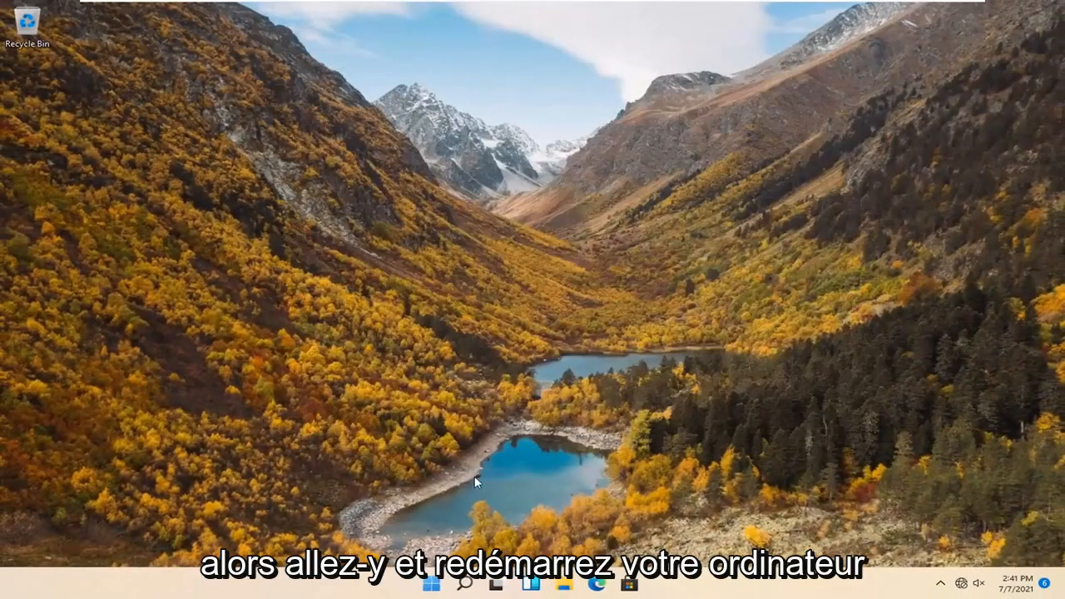
right_click(435, 584)
mouse_move(422, 530)
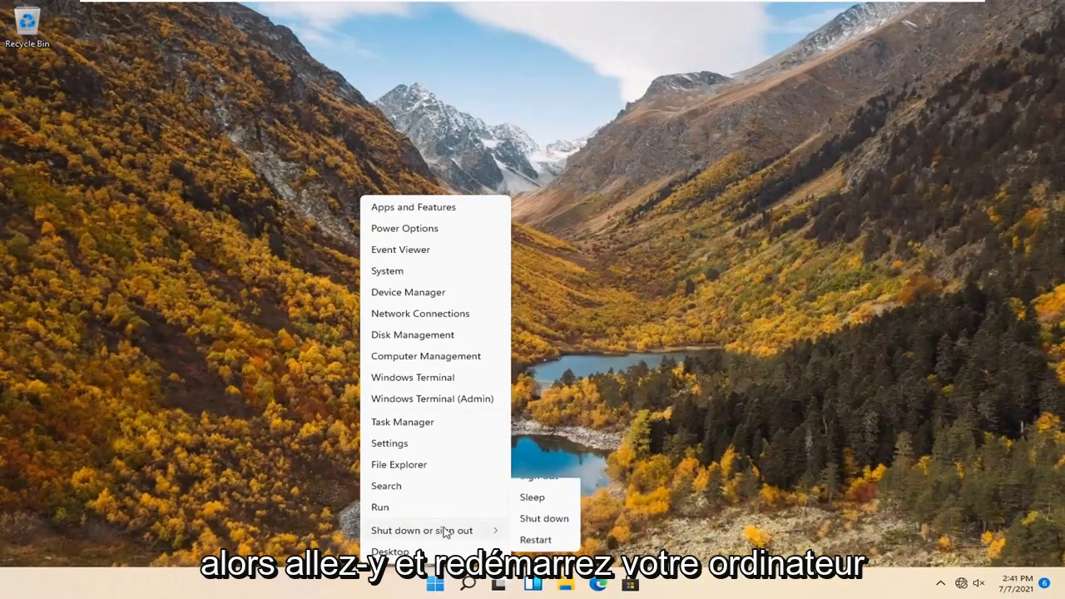